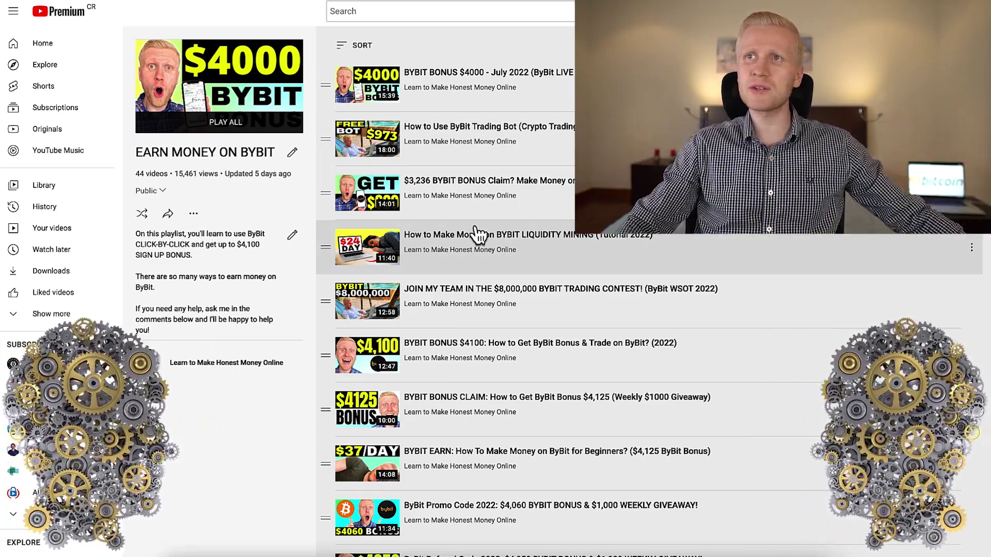
scroll(531, 223, down, 5)
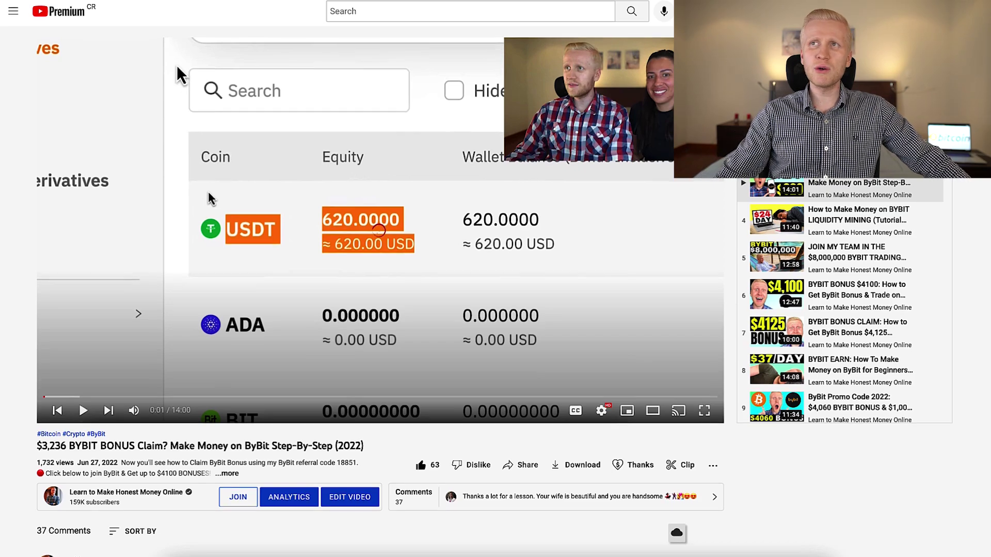
scroll(495, 289, down, 1)
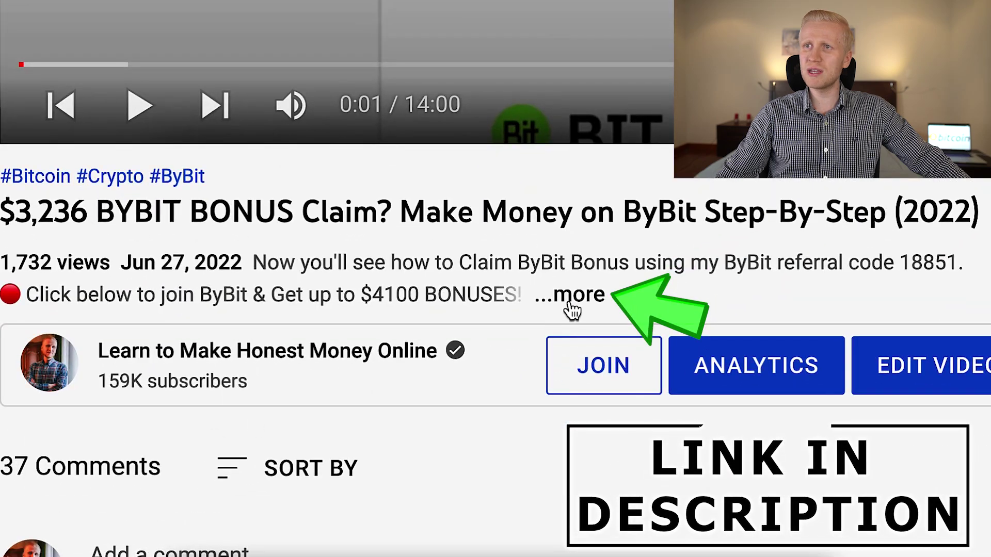
click(571, 305)
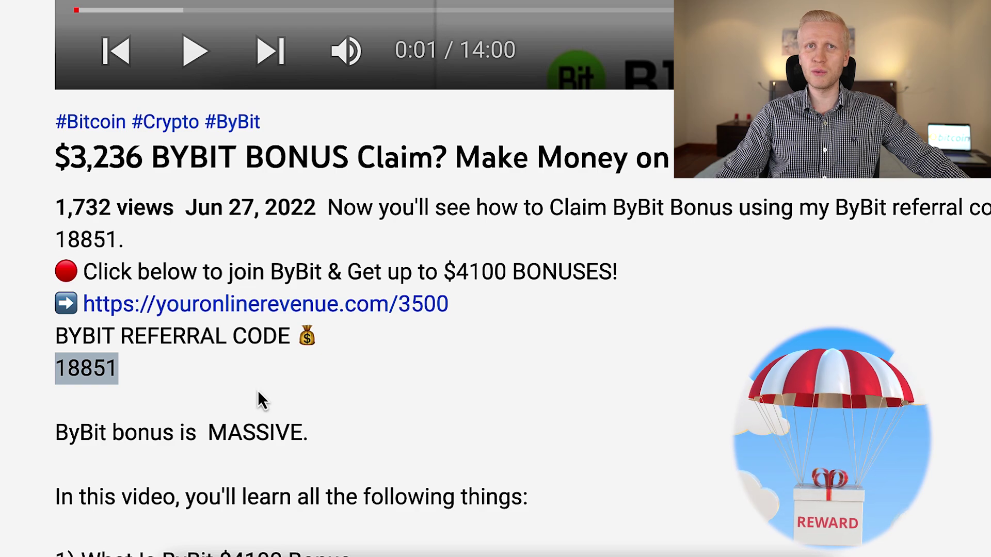
click(259, 392)
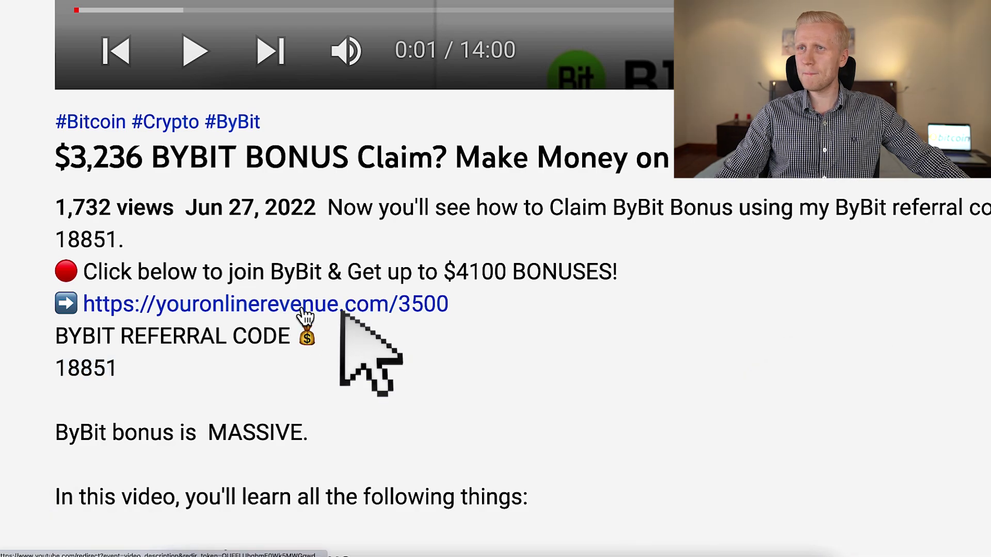
click(305, 316)
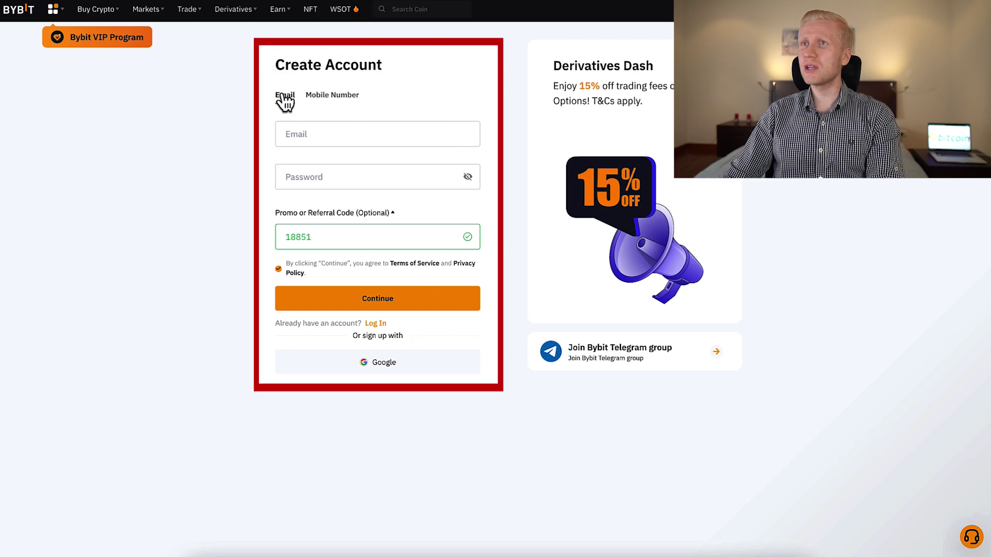
- Submit the sign-up form with e-mail and password, then review the restricted countries such as Mainland China and Cuba
scroll(382, 349, down, 1)
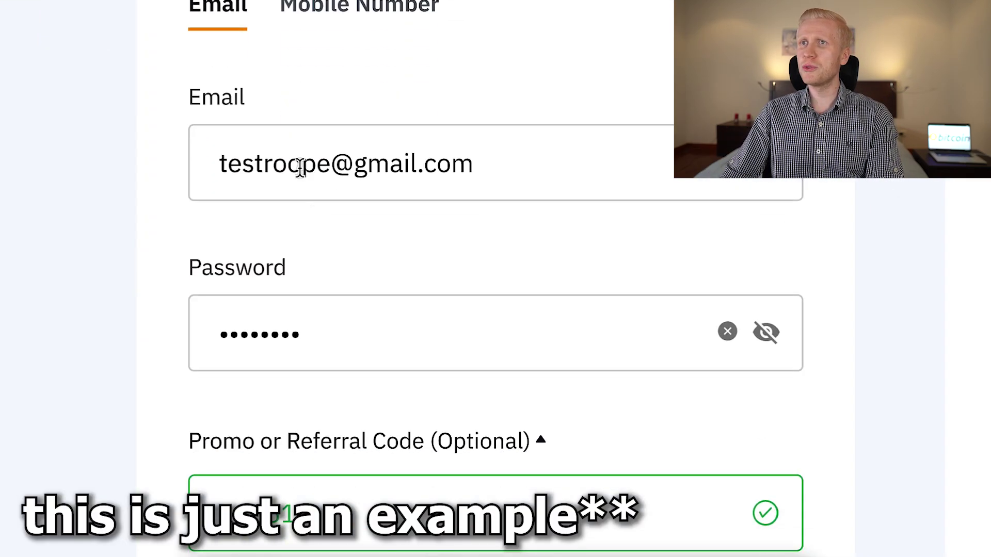
scroll(240, 194, down, 2)
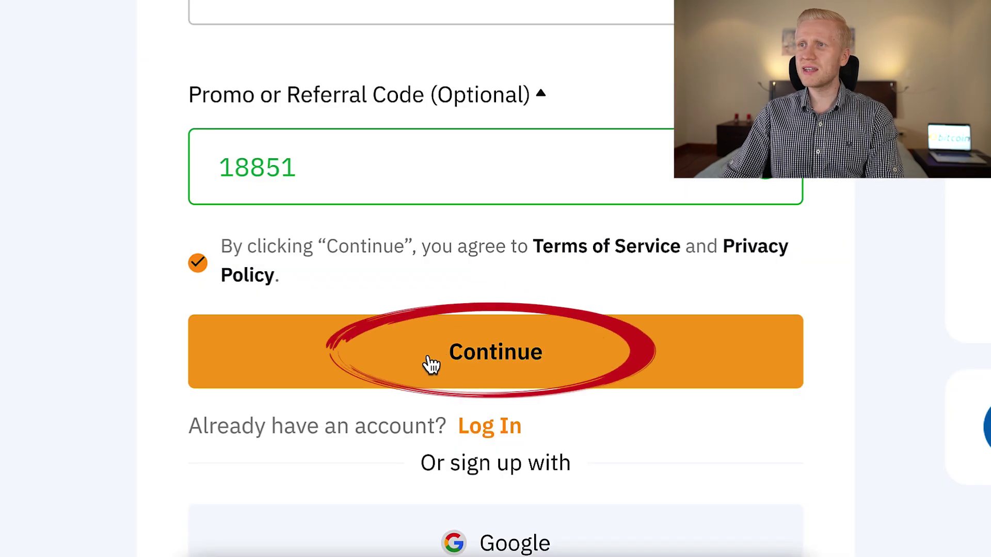
click(533, 355)
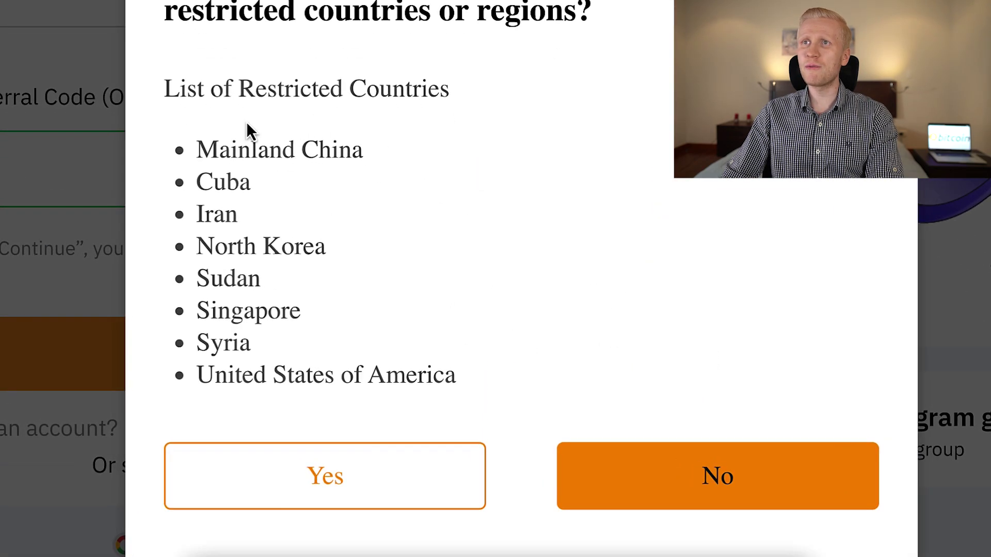
drag(387, 262, 420, 269)
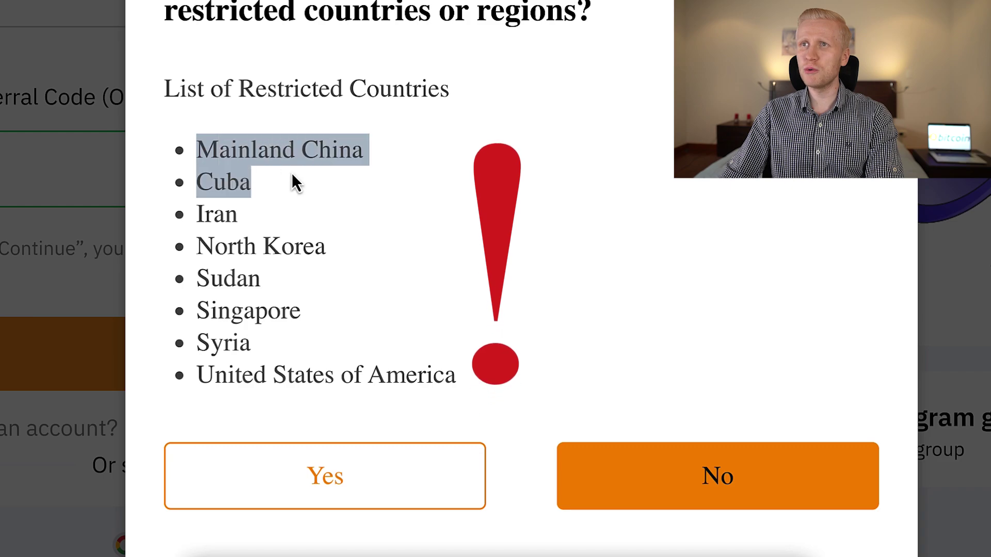
click(354, 239)
drag(364, 150, 263, 134)
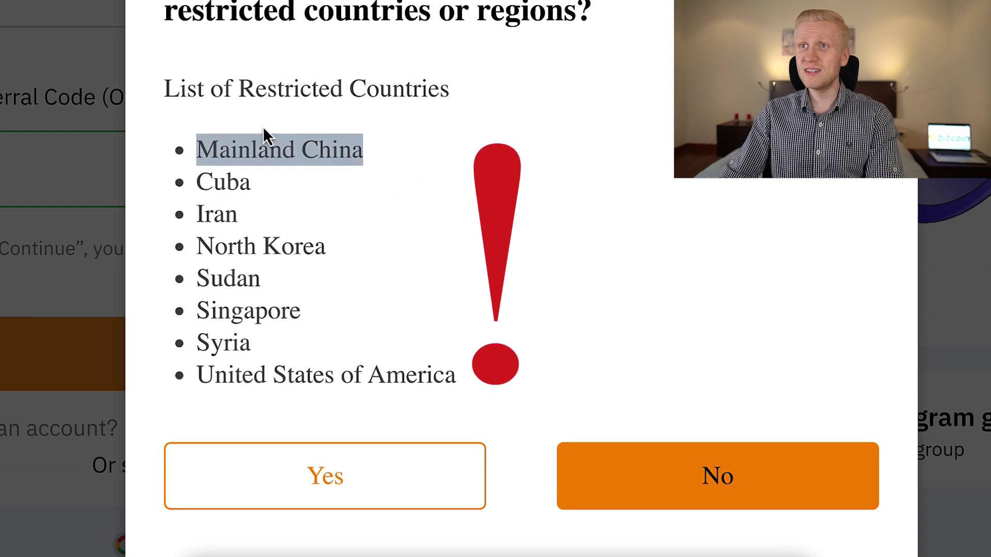
click(564, 244)
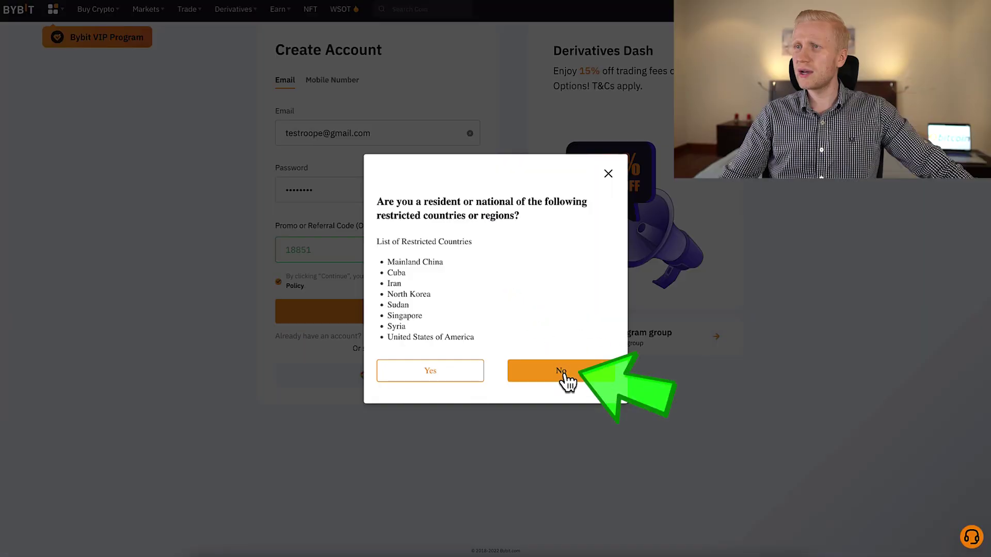
- Answer No to restricted residency, solve the slider puzzle and enter the six-digit e-mail verification code
click(566, 381)
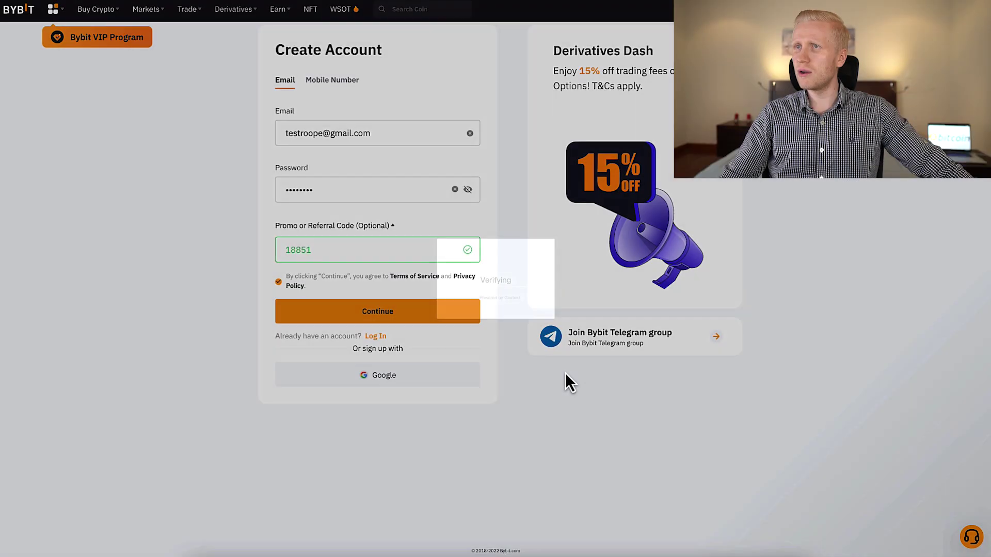
drag(440, 315, 505, 320)
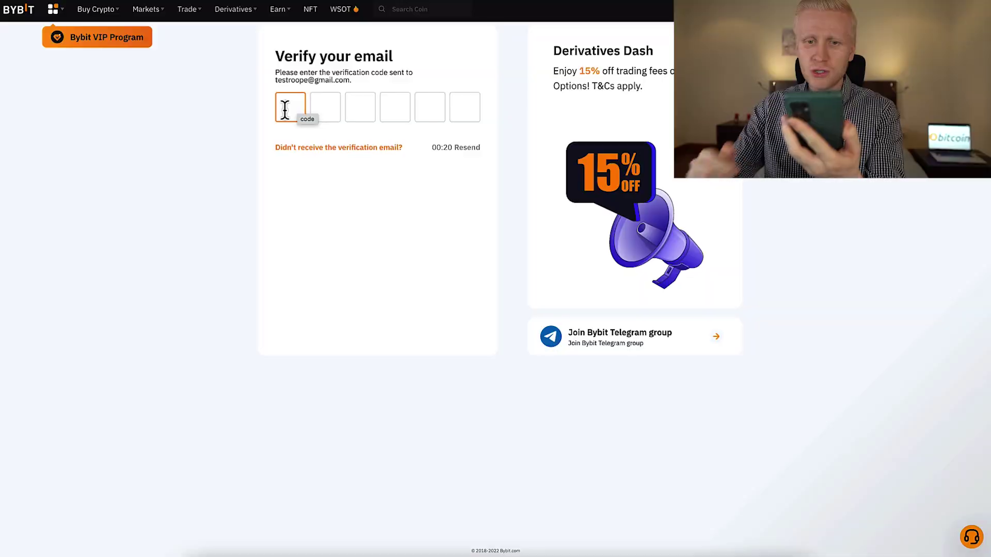
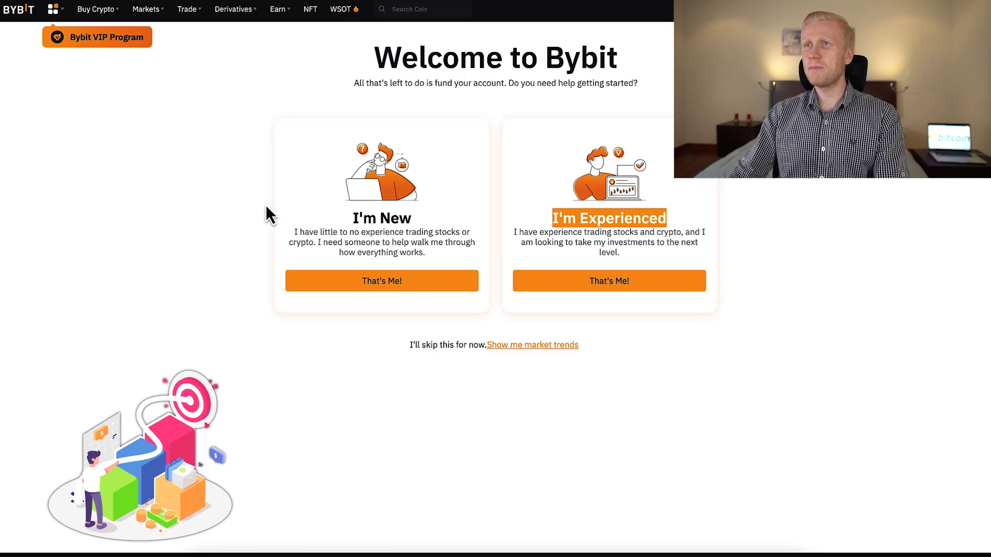
- Pick the 'That's Me!' beginner path to reach the New to Crypto and Trading? page
click(407, 283)
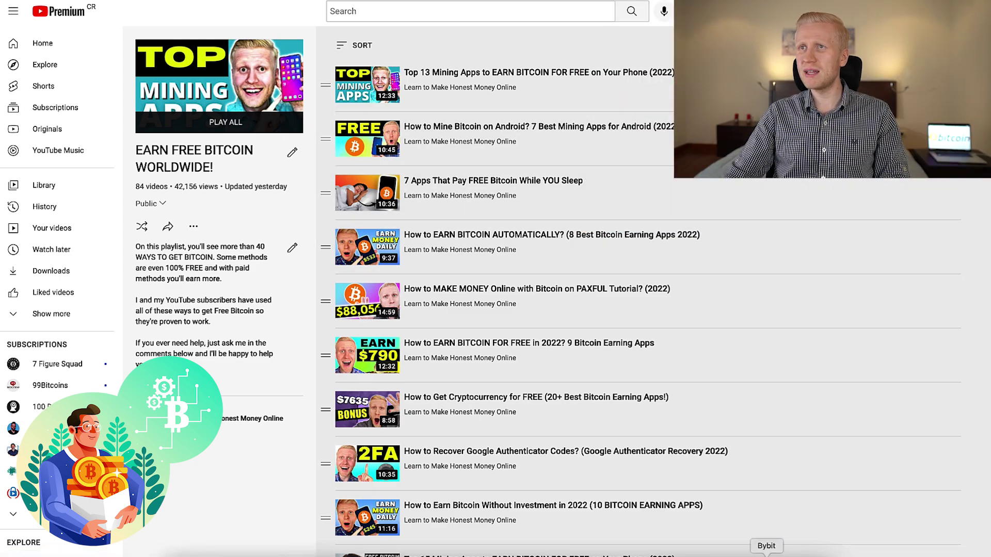
click(767, 555)
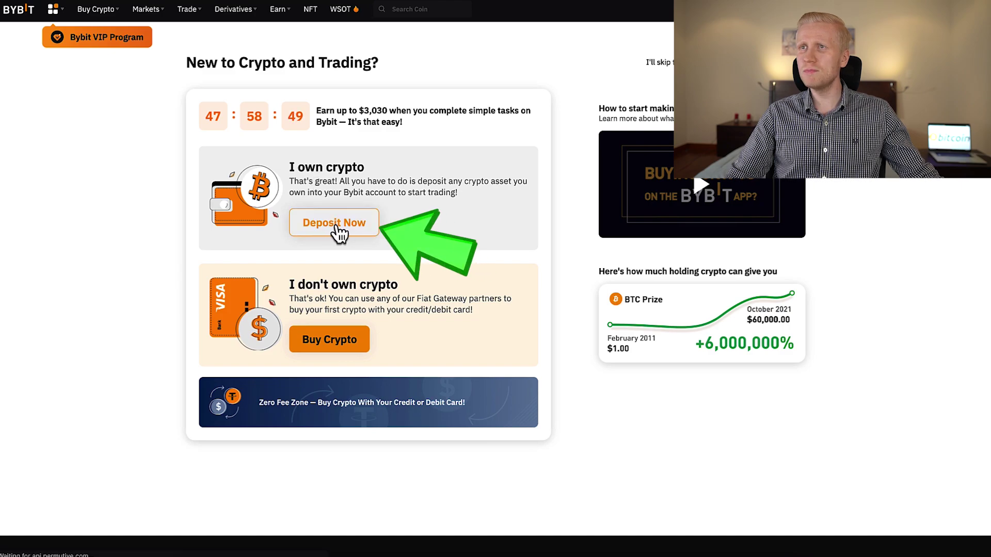
- Open Deposit Now, acknowledge the notice and copy the BTC deposit address
click(334, 228)
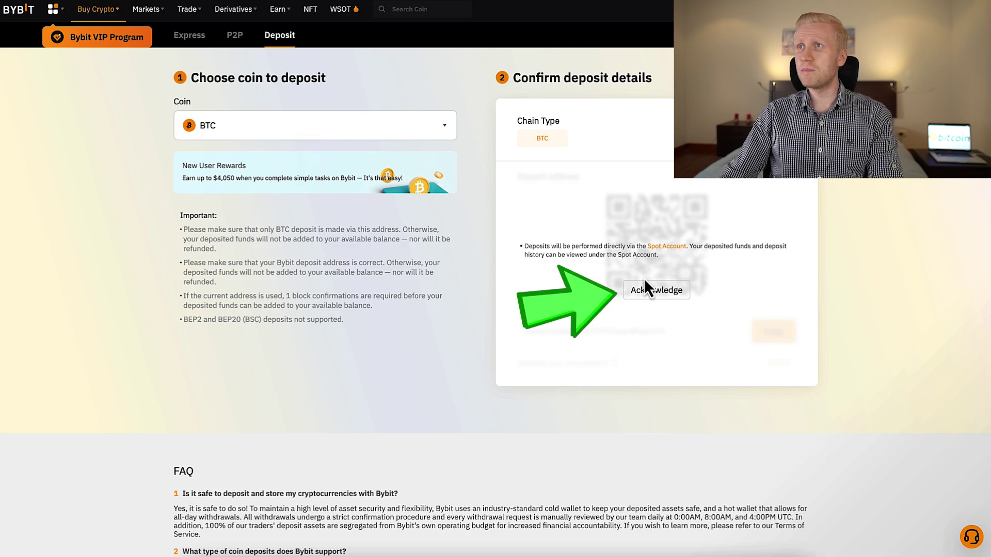
click(670, 294)
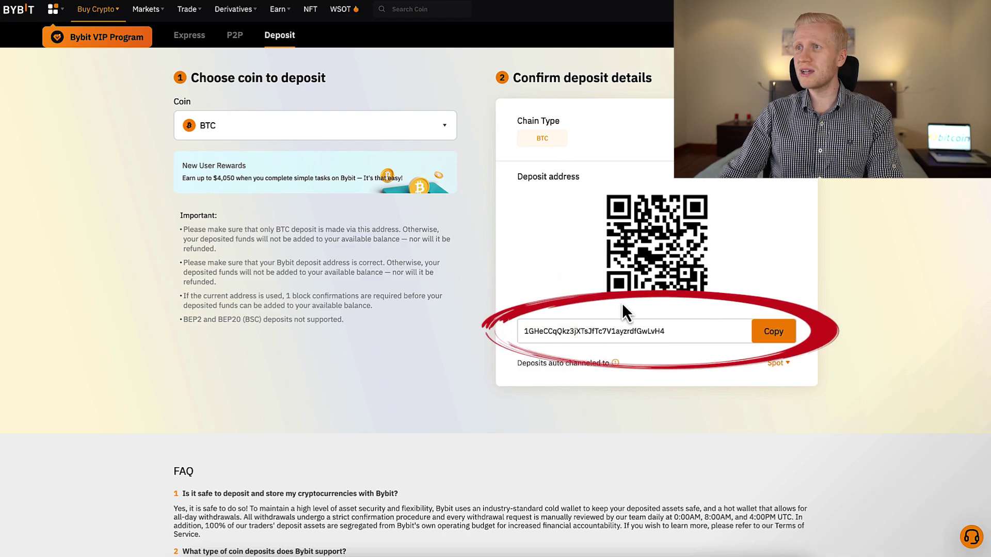
click(769, 338)
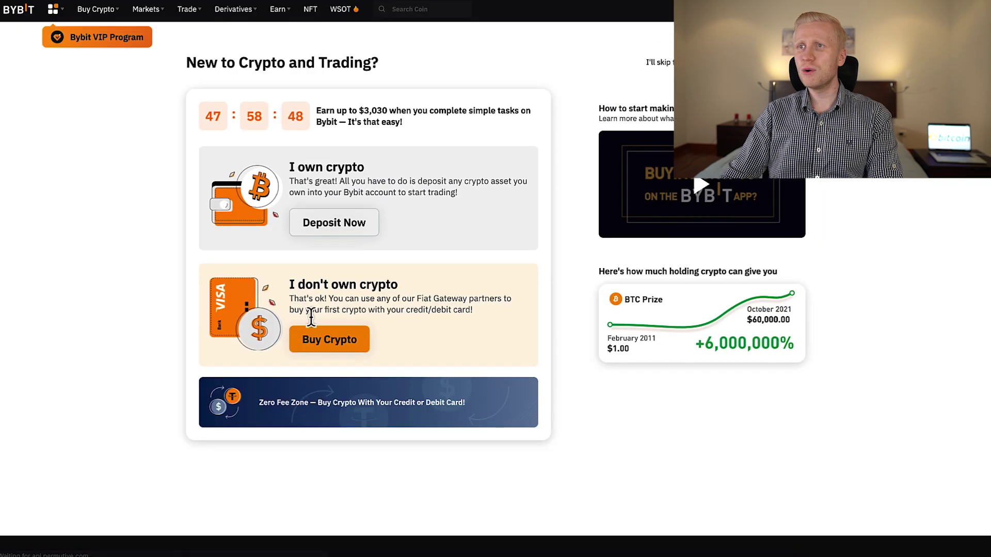
- Browse the Express buy options with USDT as the coin to receive, then view the P2P offers
click(343, 347)
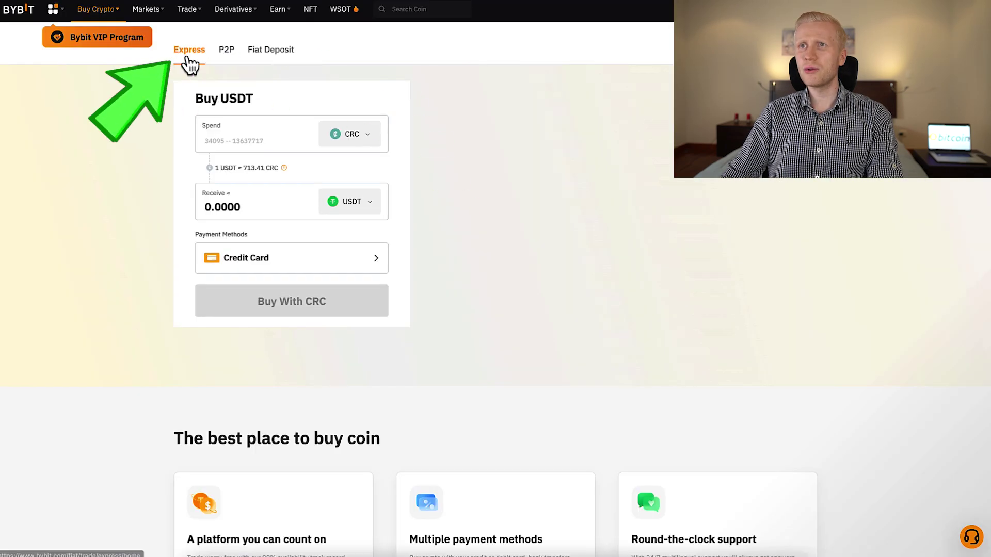
click(345, 206)
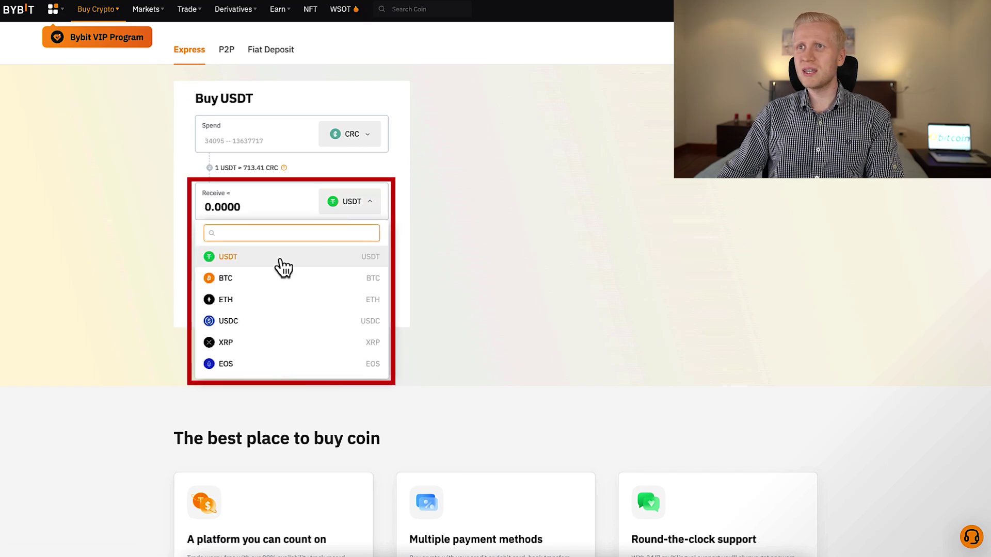
click(457, 287)
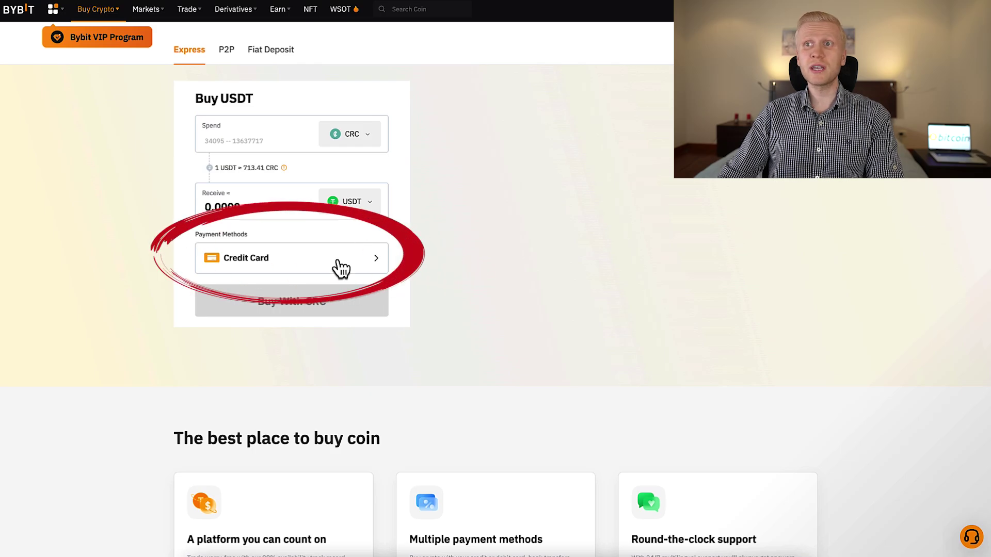
click(362, 139)
scroll(327, 228, down, 3)
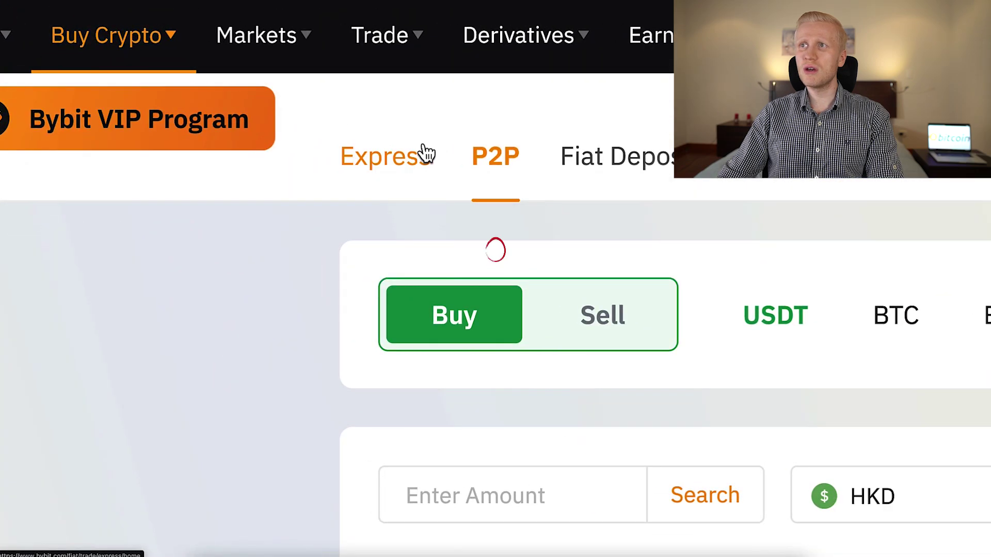
click(225, 52)
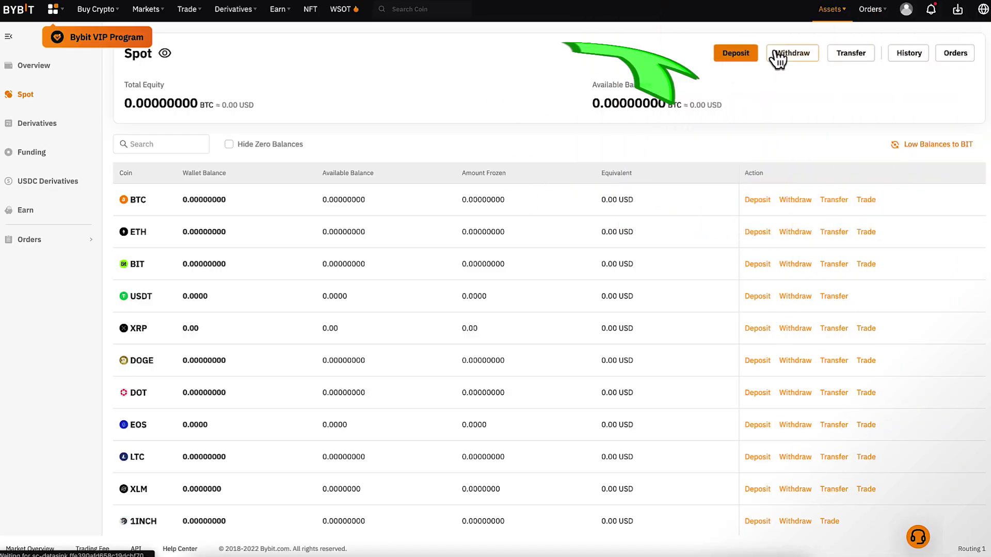
- From Assets > Spot, copy the USDT deposit address on the ERC20 network and close the dialog
mouse_move(827, 21)
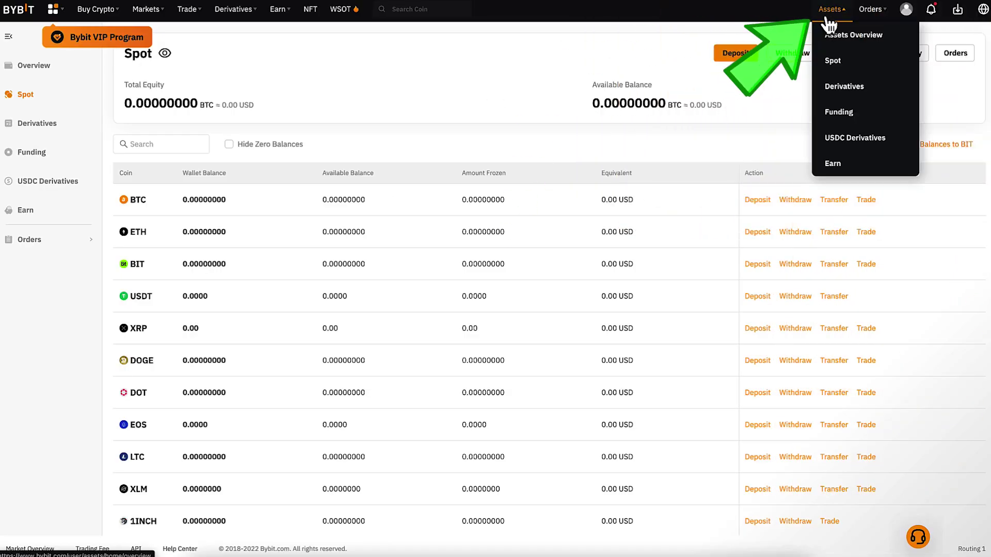
click(848, 61)
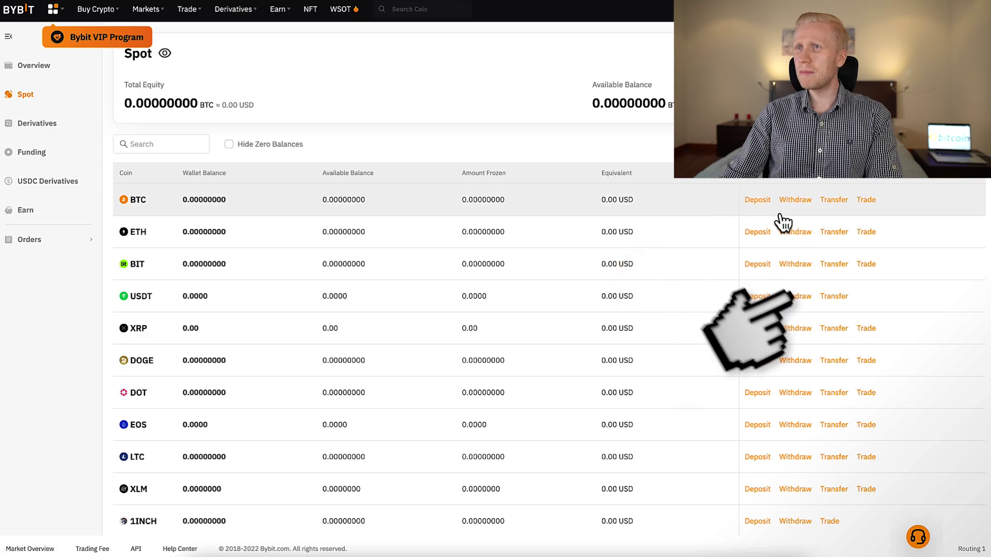
click(748, 296)
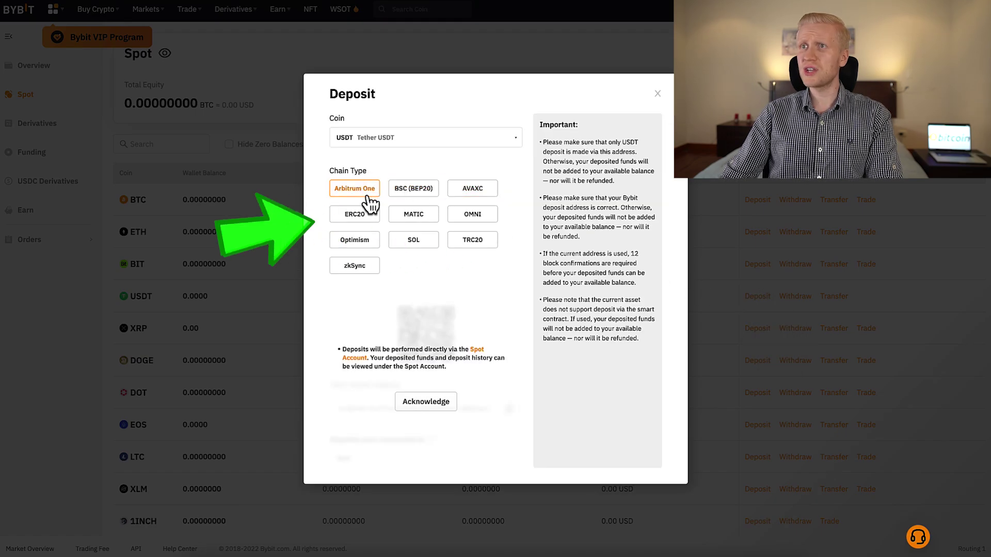
click(362, 222)
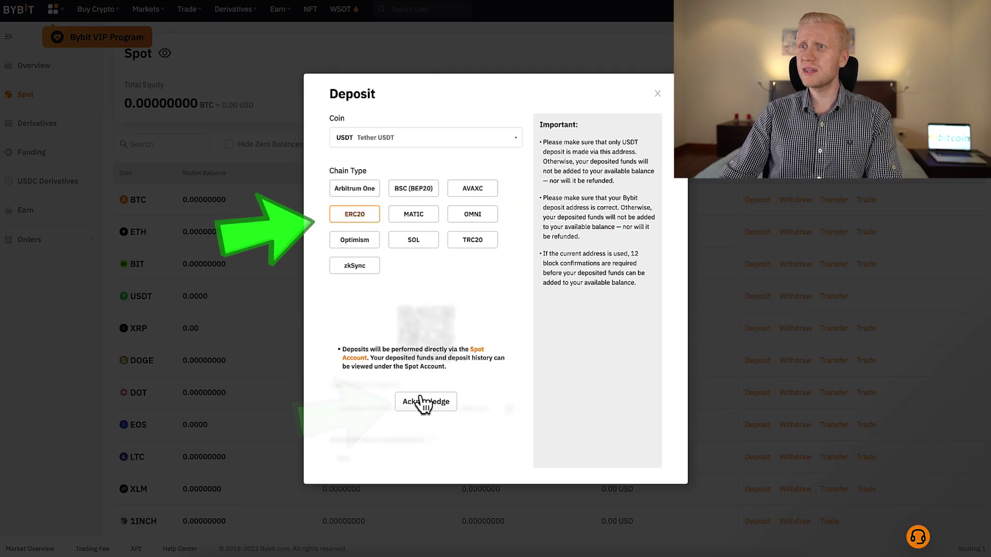
click(440, 407)
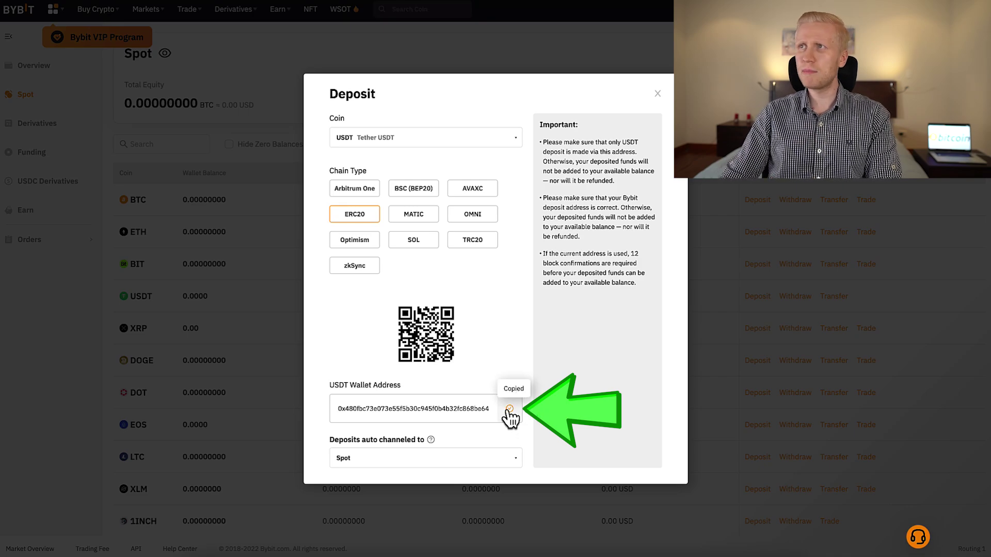
click(657, 95)
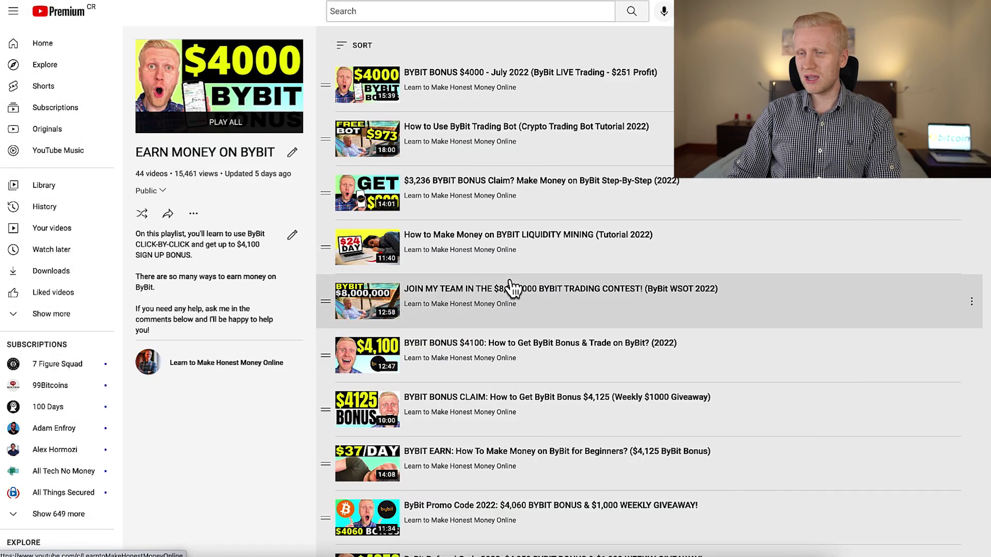
- Start a BTC withdrawal, note Google Authentication is Not Set, and close the Withdraw dialog
text(withdra)
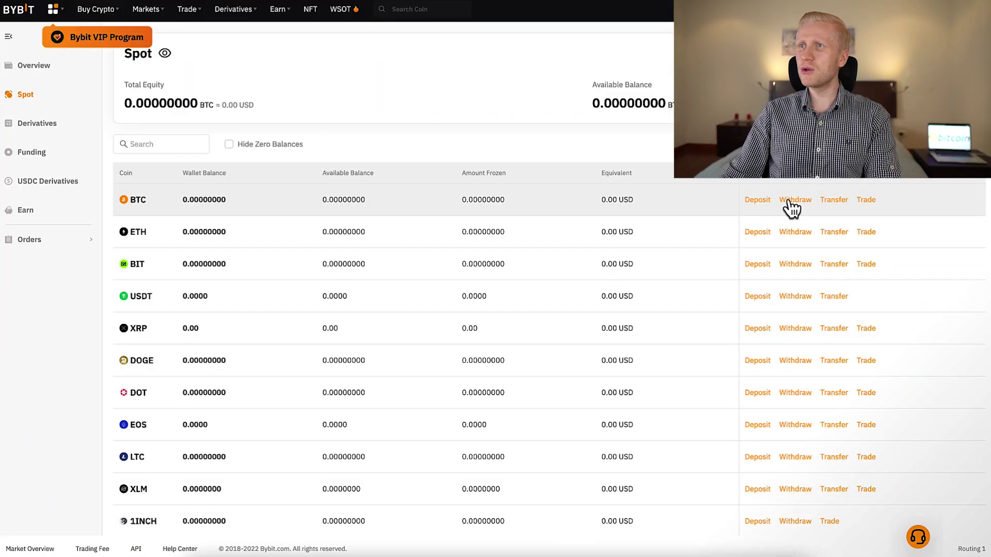
click(794, 201)
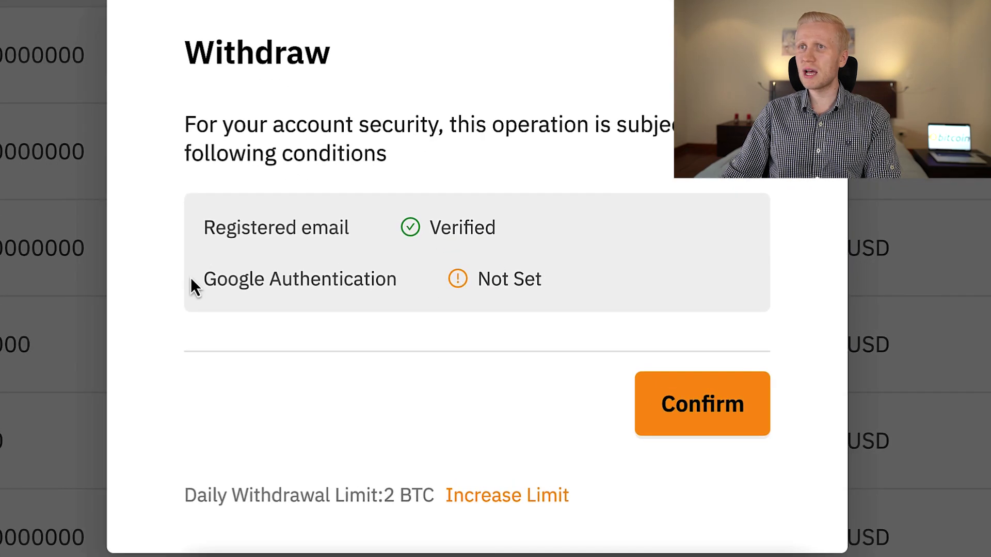
drag(400, 276, 491, 279)
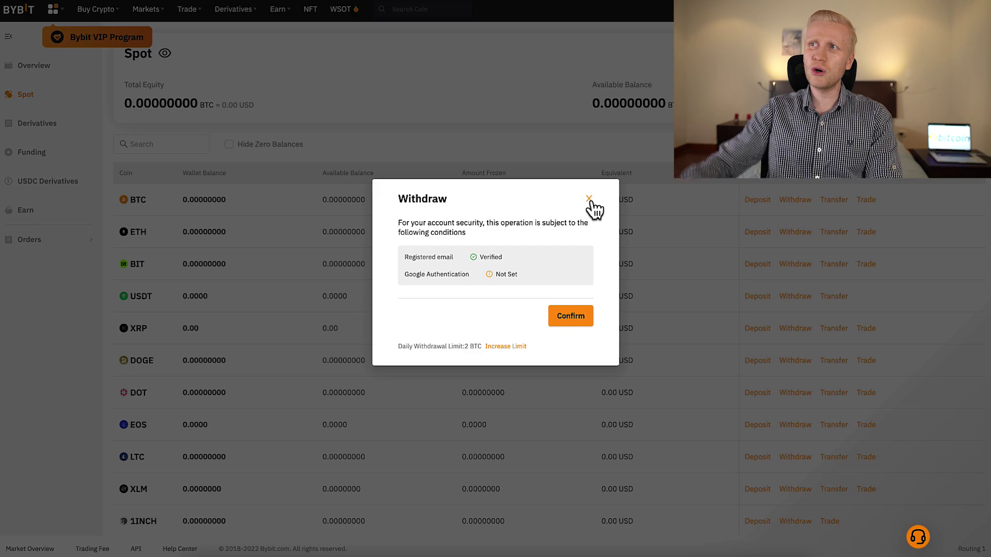
click(588, 199)
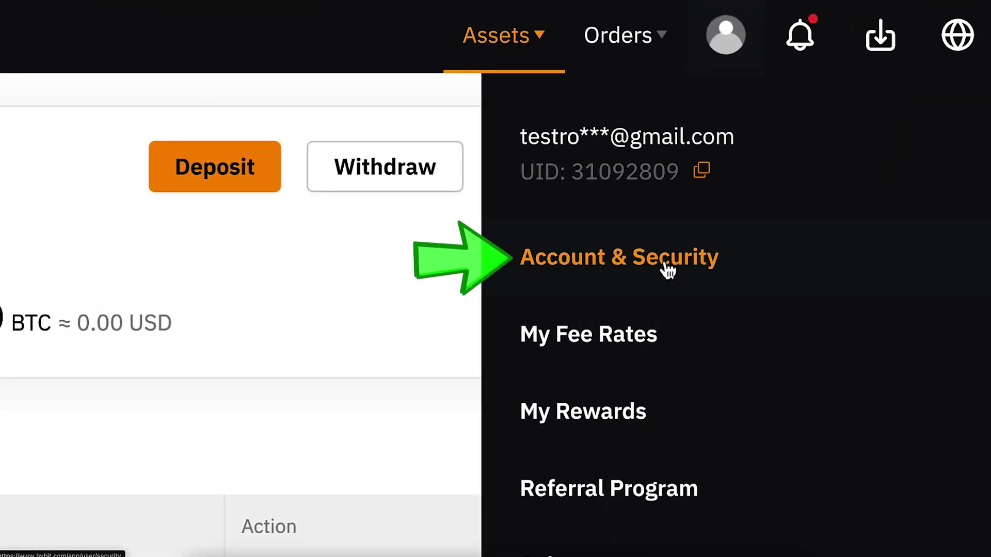
- Open Account & Security and review the Withdrawal Security and Two-Factor Authentication settings
click(699, 269)
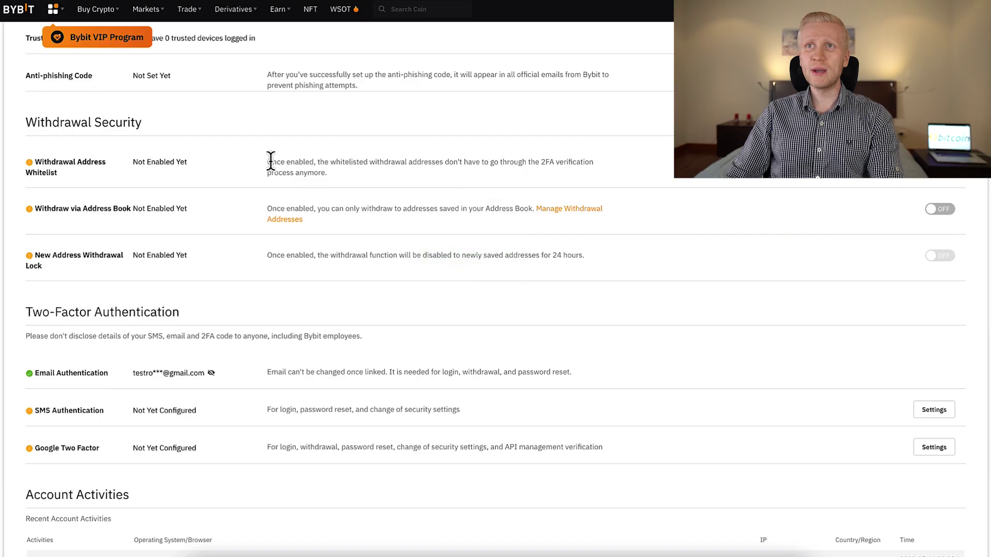
drag(72, 124, 230, 136)
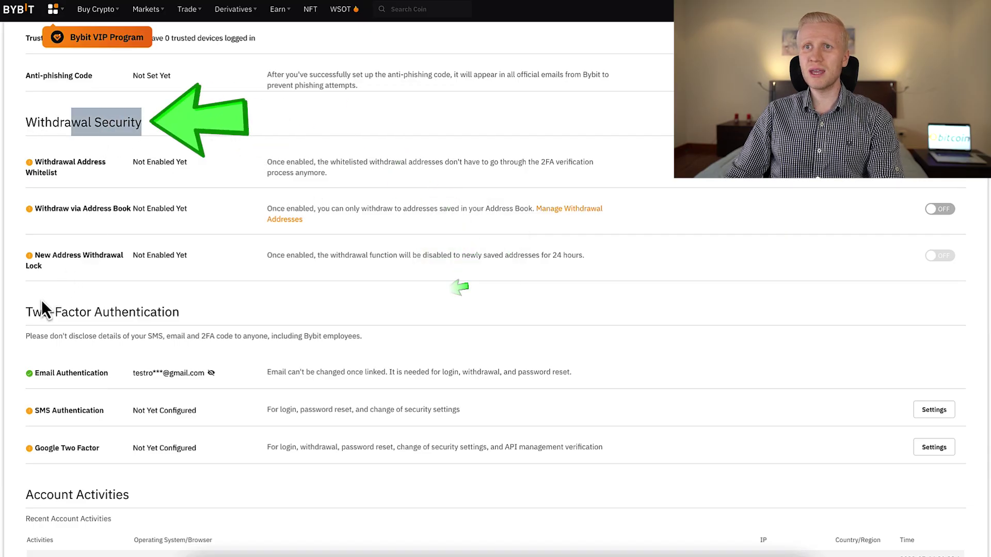
drag(43, 305, 233, 331)
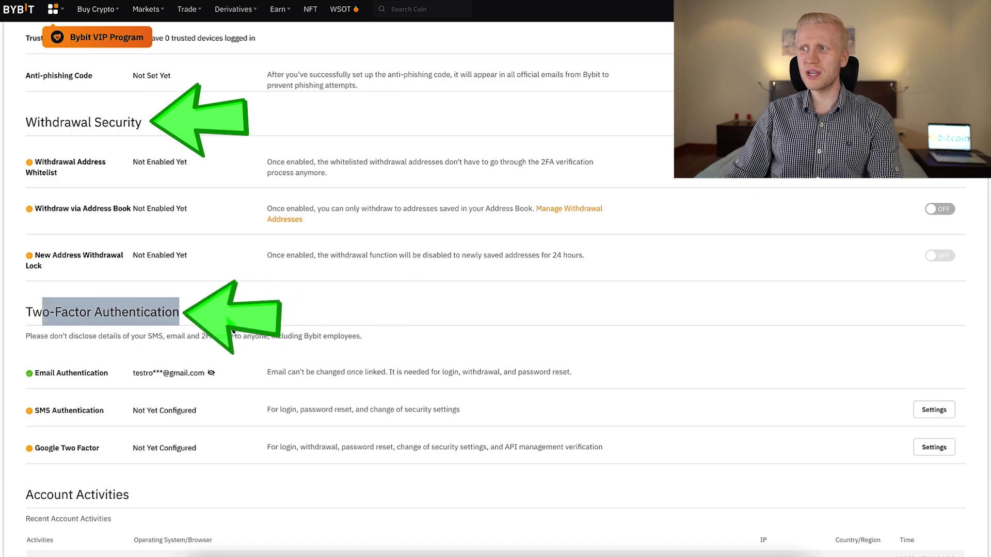
scroll(234, 331, up, 1)
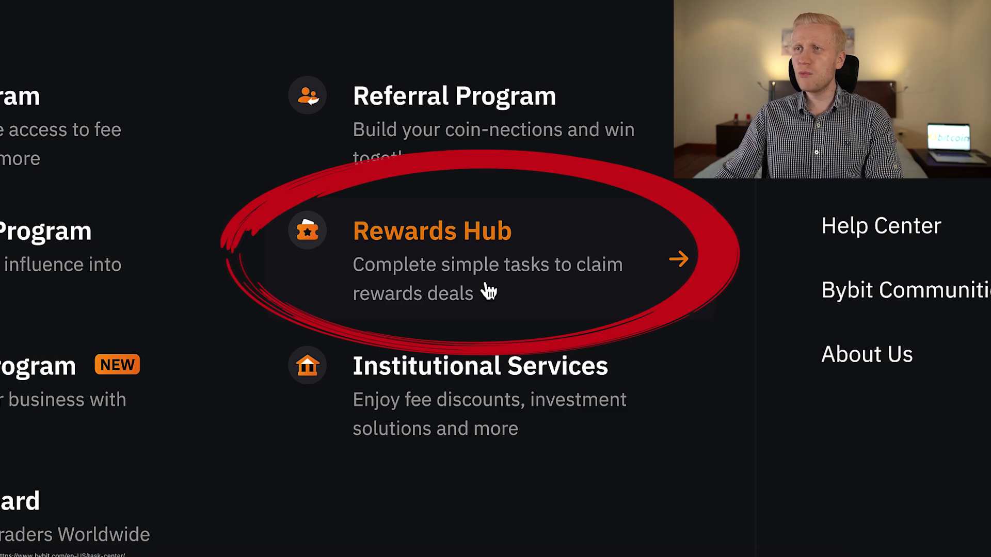
- Open Rewards Hub, check the $5 Bybit Follower coupon's Follow Us On networks, then close that dialog
click(488, 292)
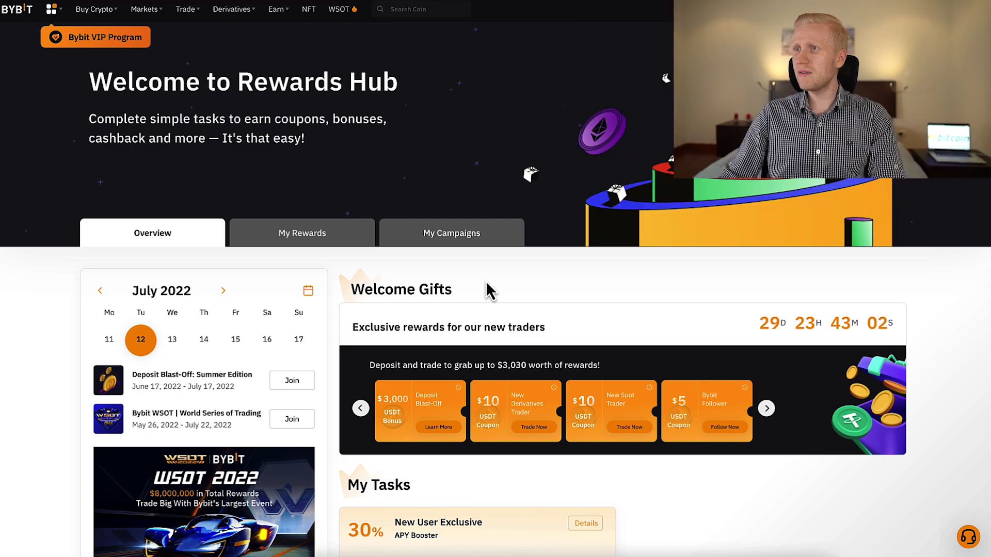
scroll(485, 281, down, 3)
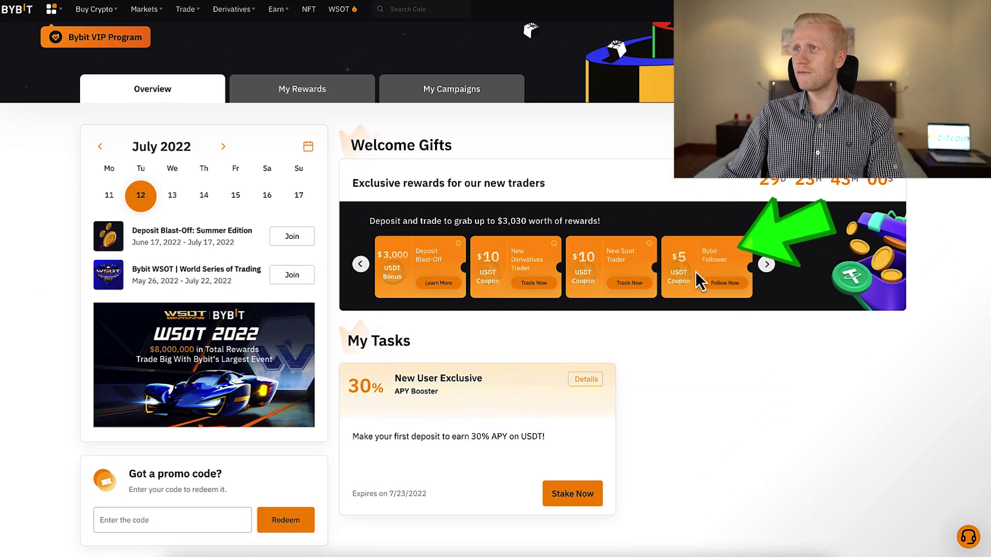
click(720, 284)
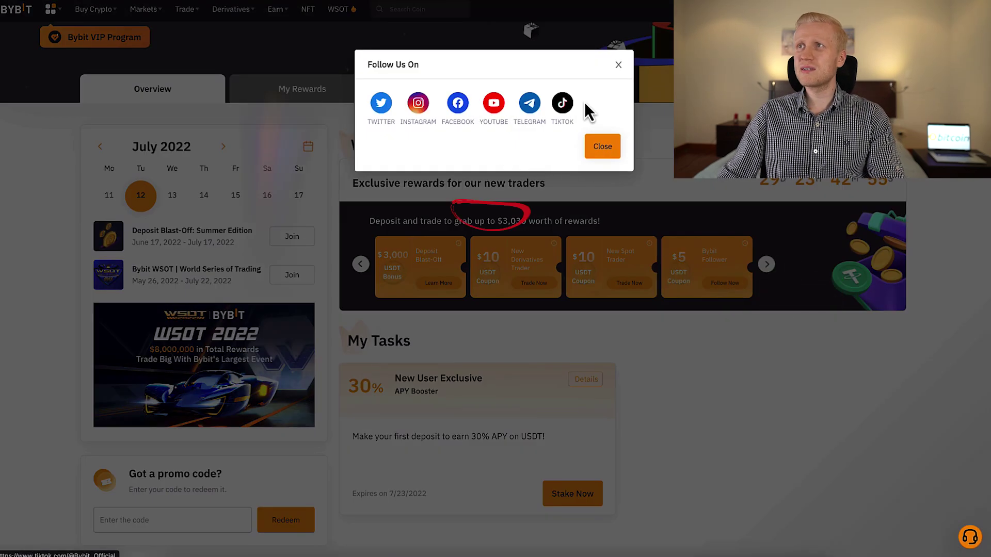
drag(584, 102, 495, 77)
click(618, 66)
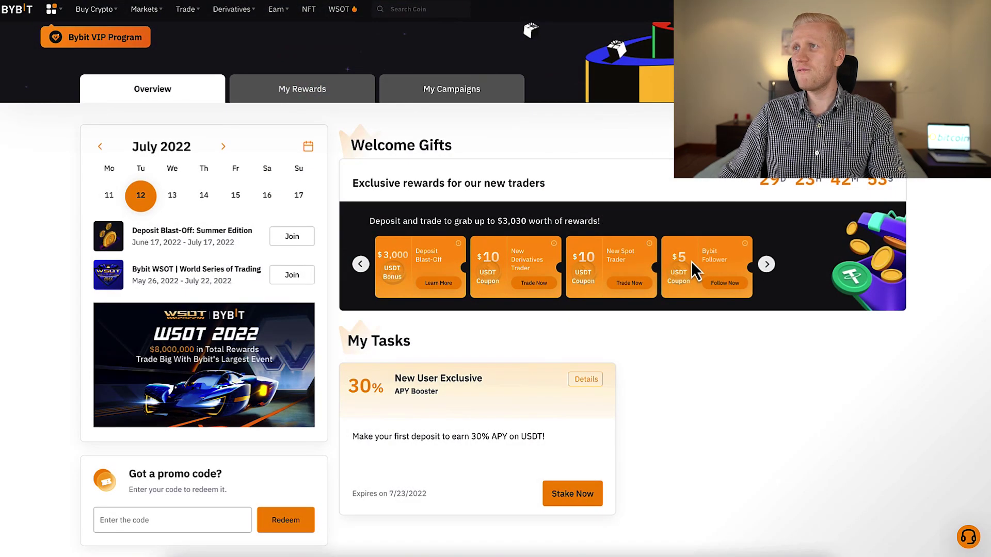